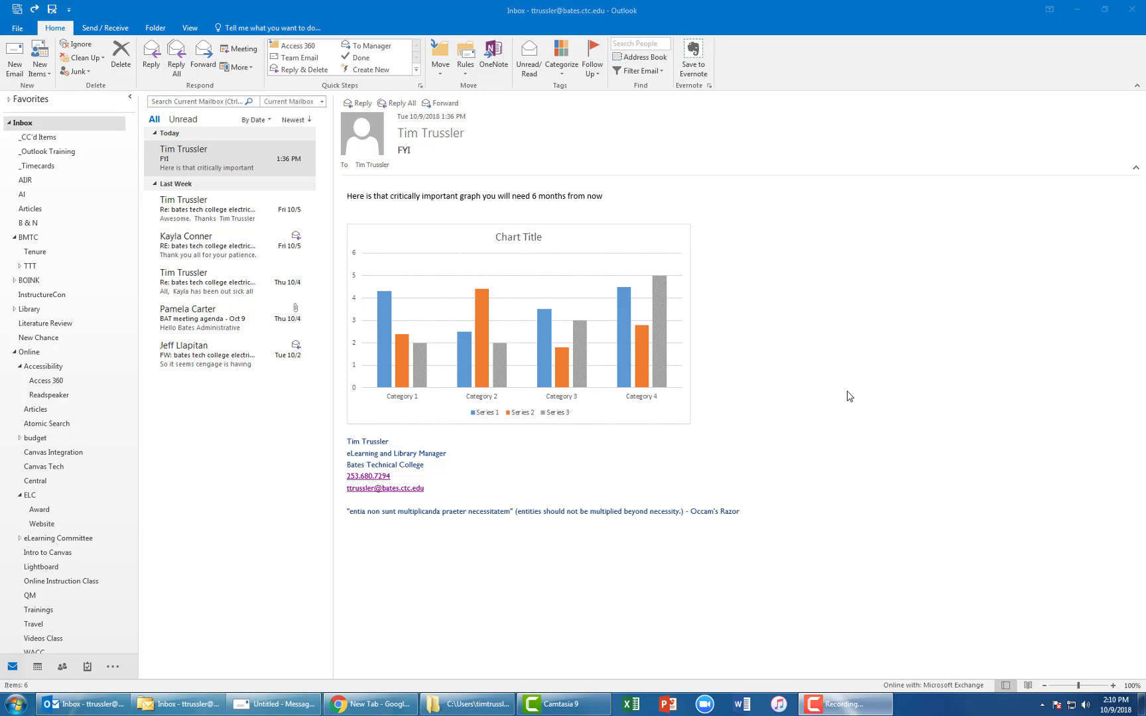
Open the AutoCorrect settings from the spelling and autocorrect section of the Outlook mail options.
left_click(18, 30)
left_click(17, 30)
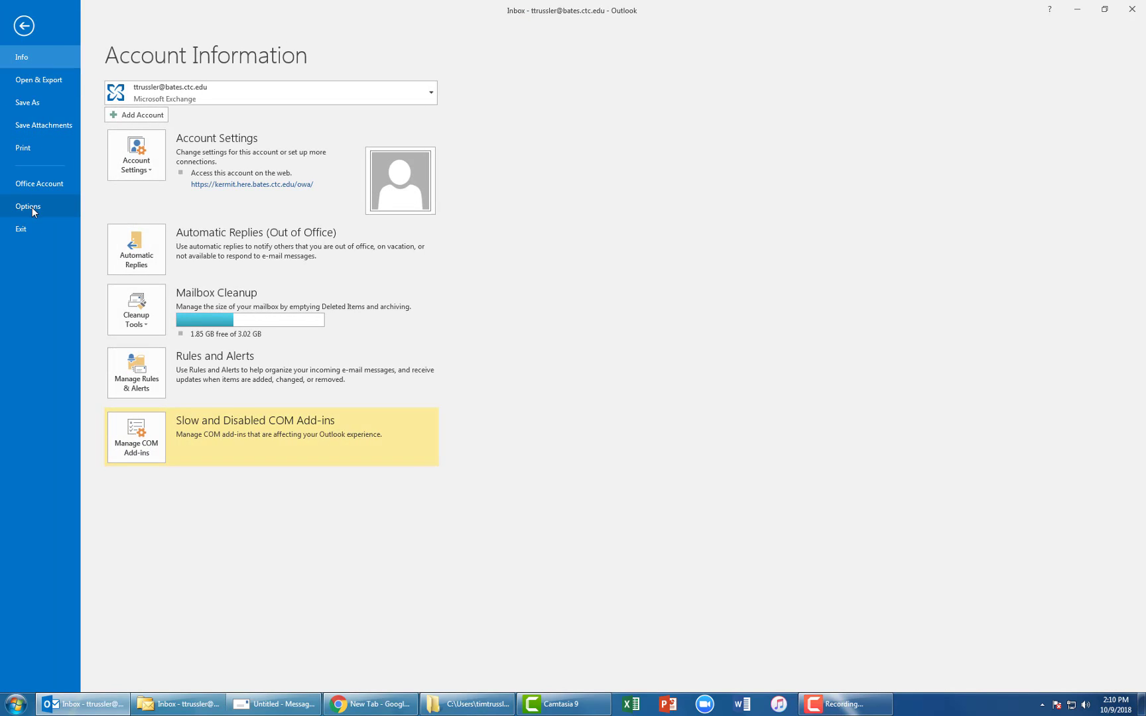
left_click(33, 207)
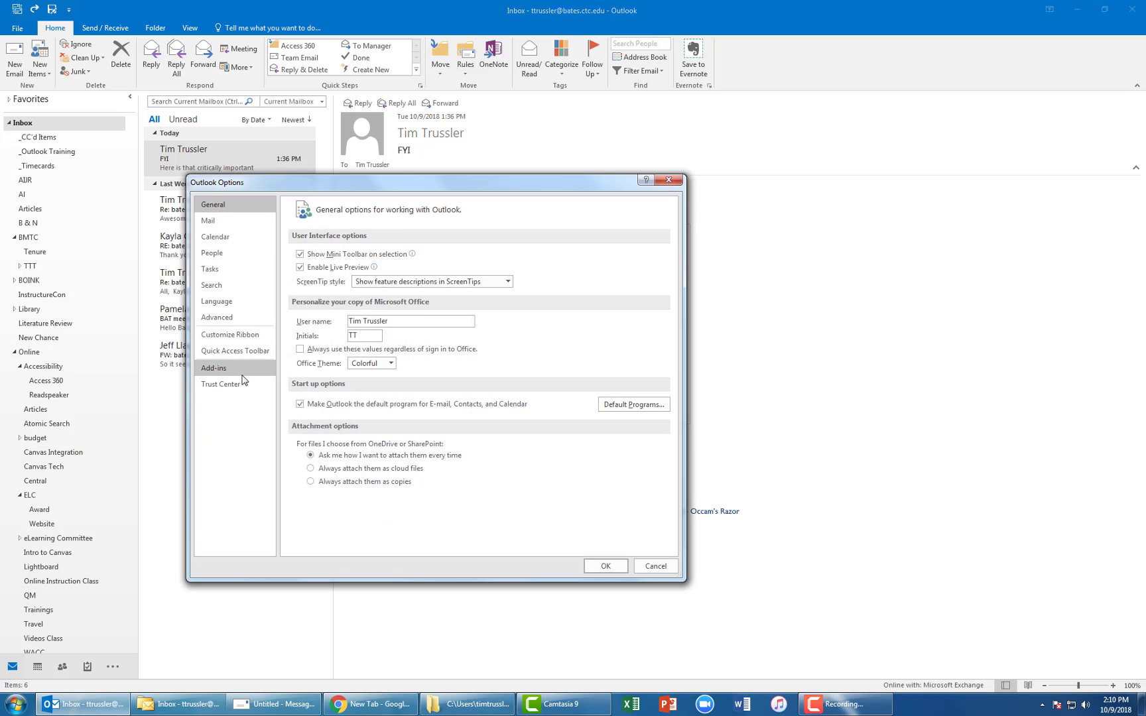
left_click(208, 221)
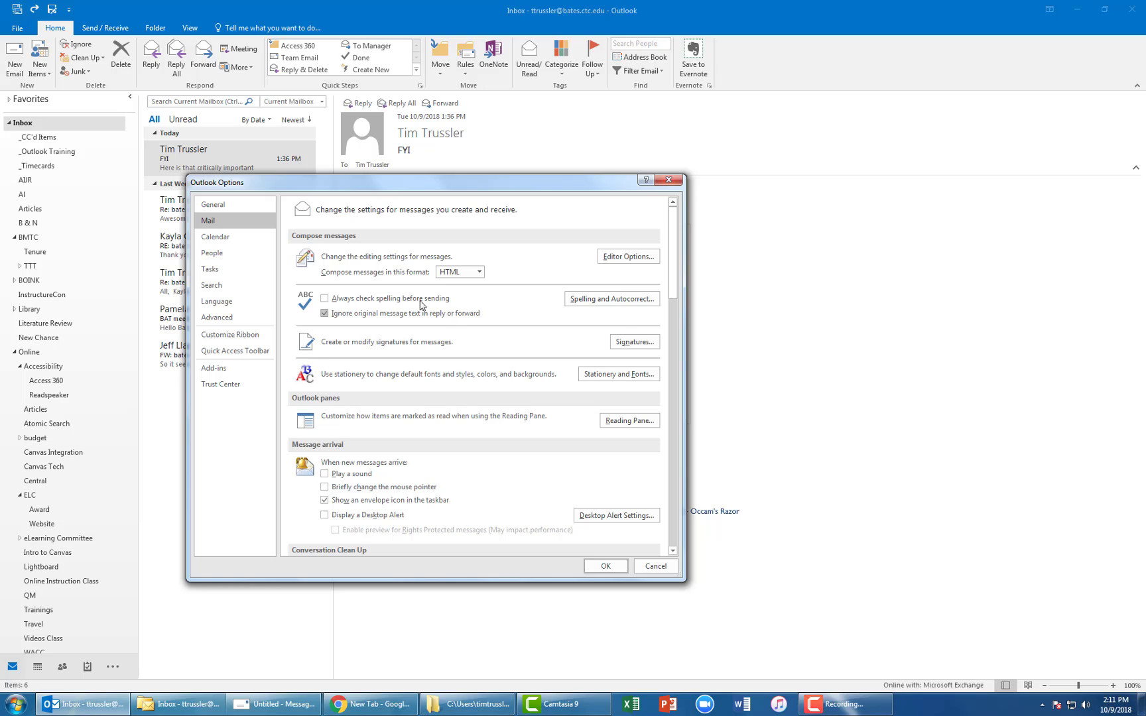
left_click(604, 299)
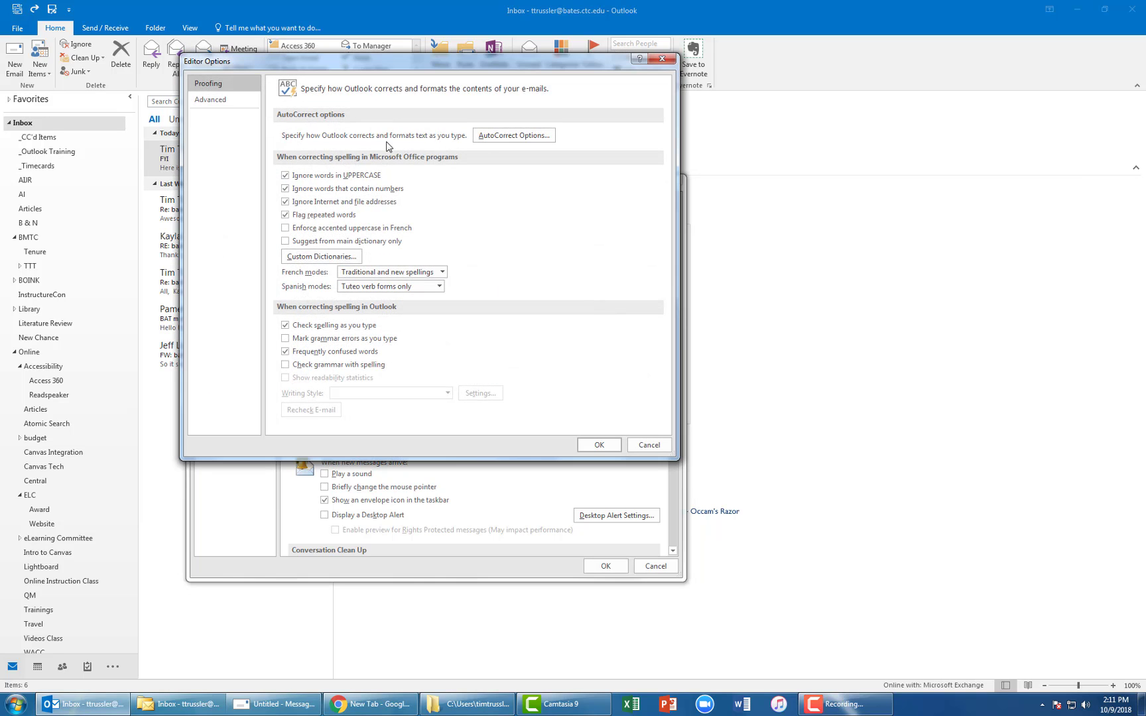
left_click(524, 135)
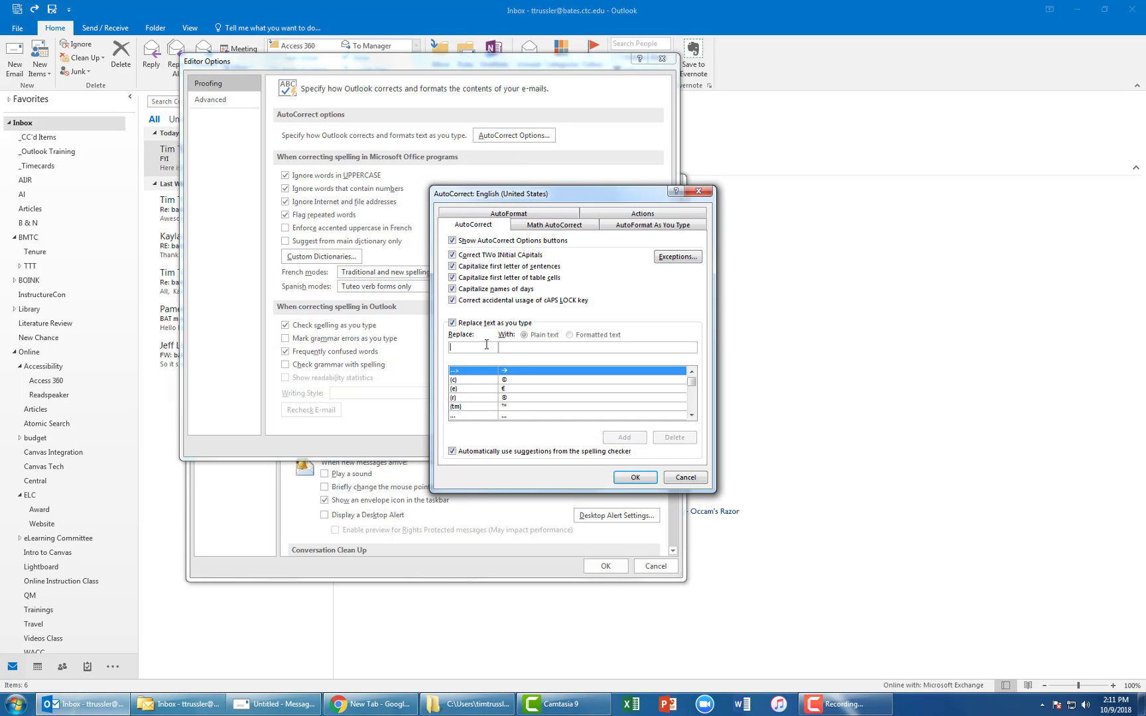
Add an AutoCorrect entry that replaces BTC with Bates Technical College, and confirm the editor options.
type("BTC")
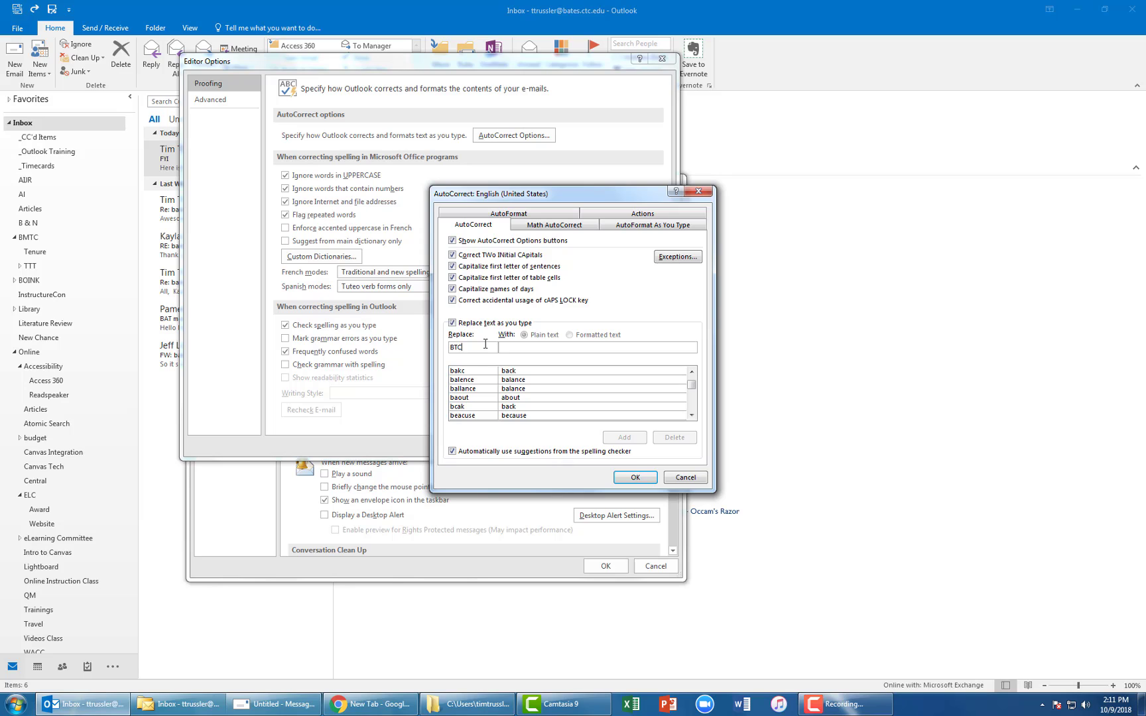
left_click(565, 348)
type("Bates Technical College")
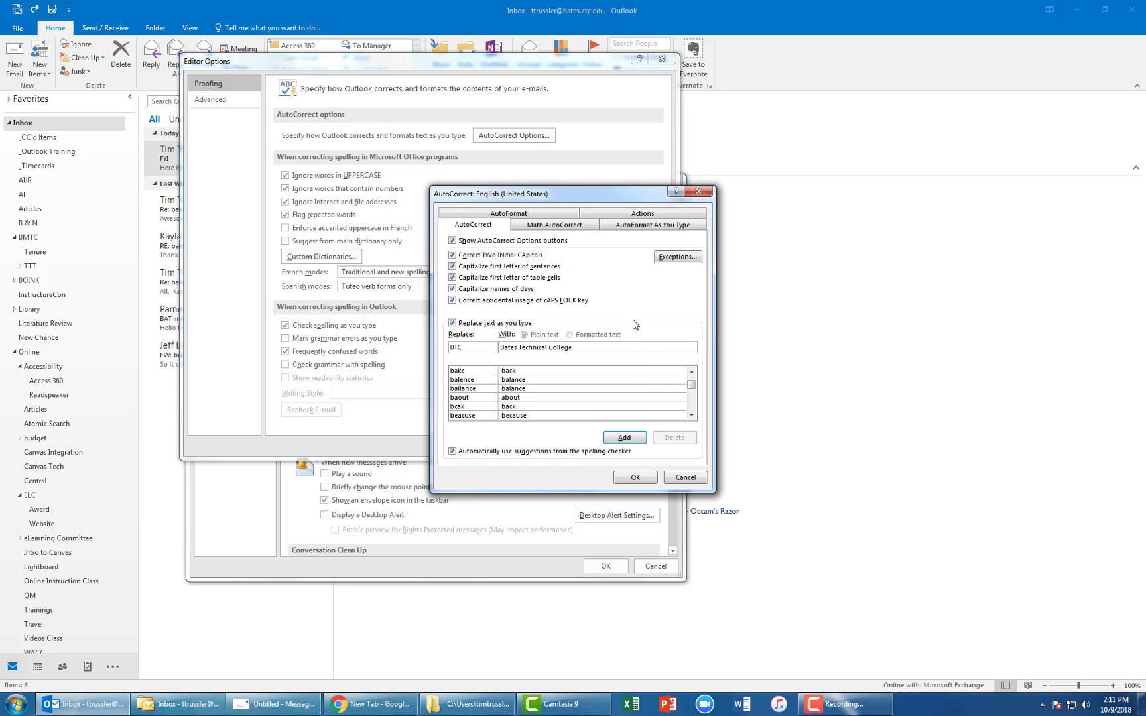
left_click(632, 439)
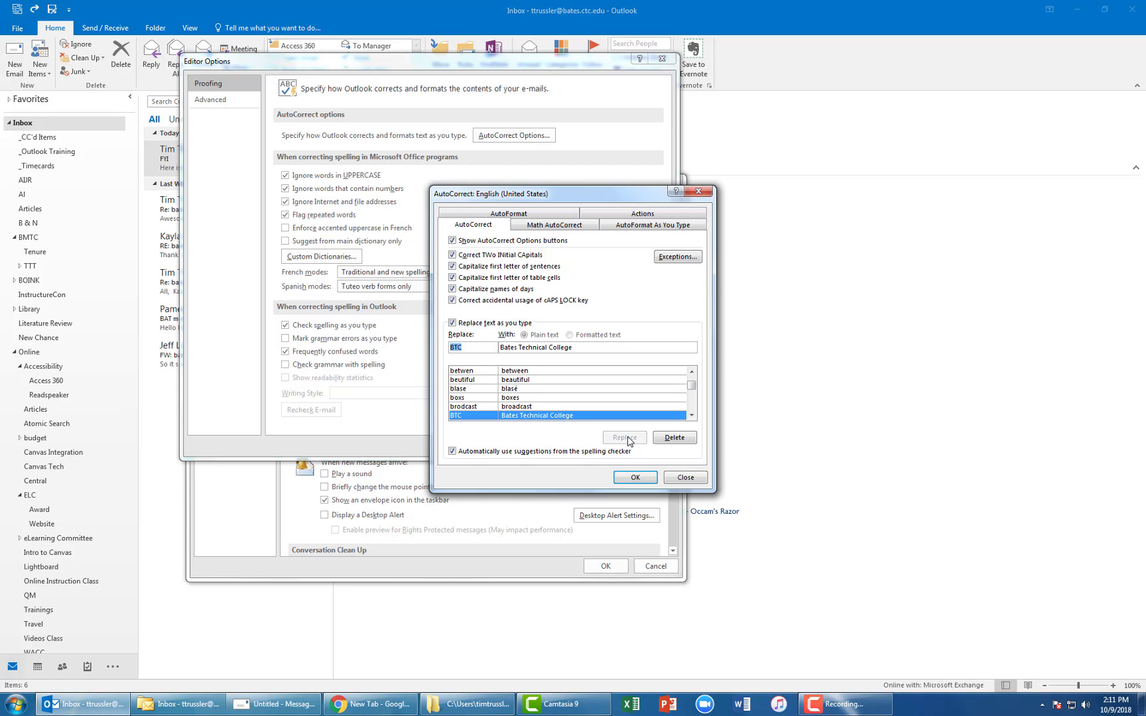
left_click(635, 478)
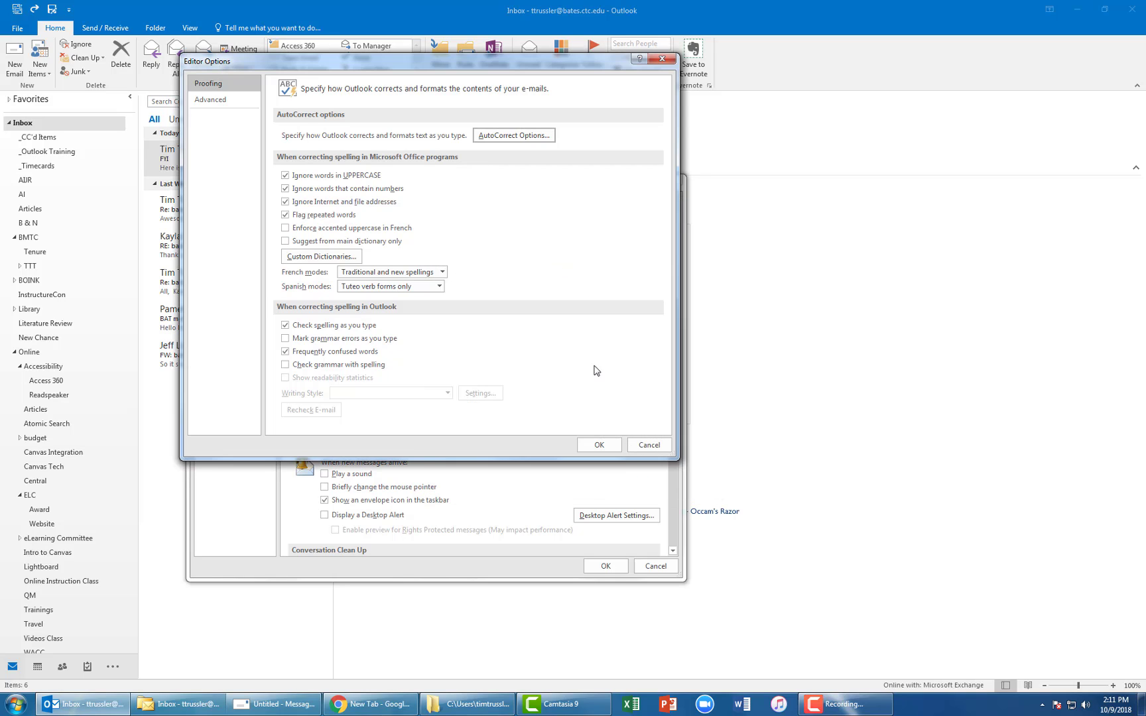
left_click(599, 446)
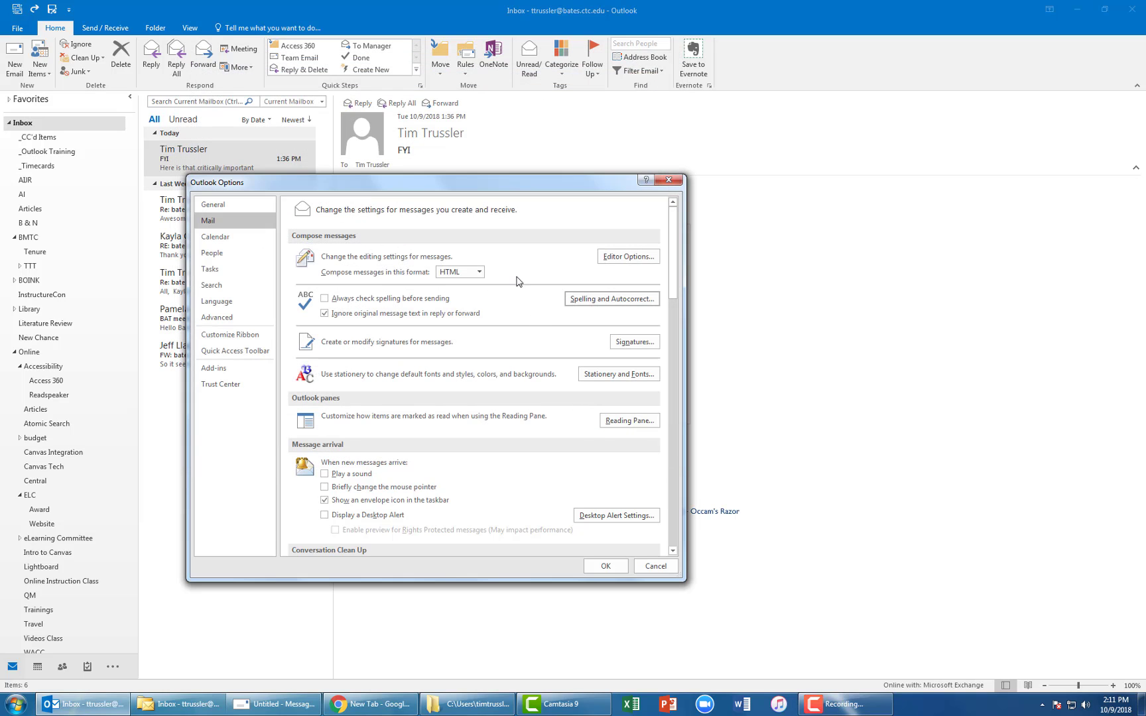
Toggle the message arrival option that shows an envelope icon in the taskbar.
scroll(449, 383, "down", 3)
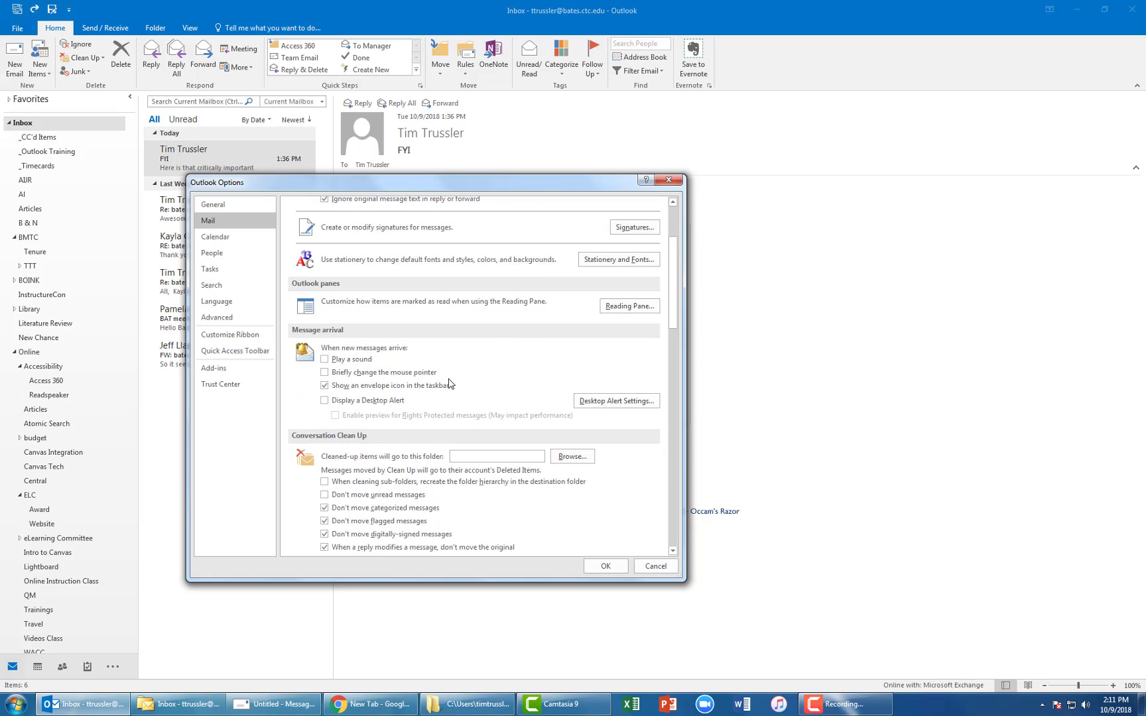
scroll(450, 384, "down", 1)
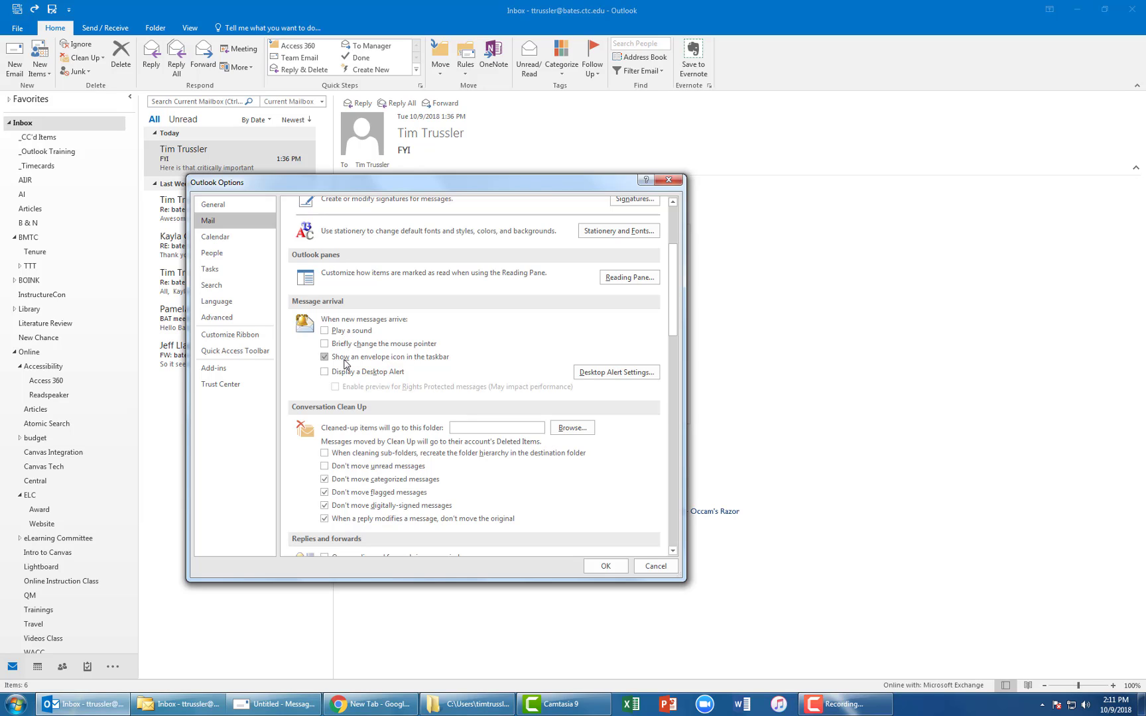
left_click(324, 357)
Toggle the missing-attachment warning off and back on in the send options, and save the mail options.
scroll(507, 385, "down", 8)
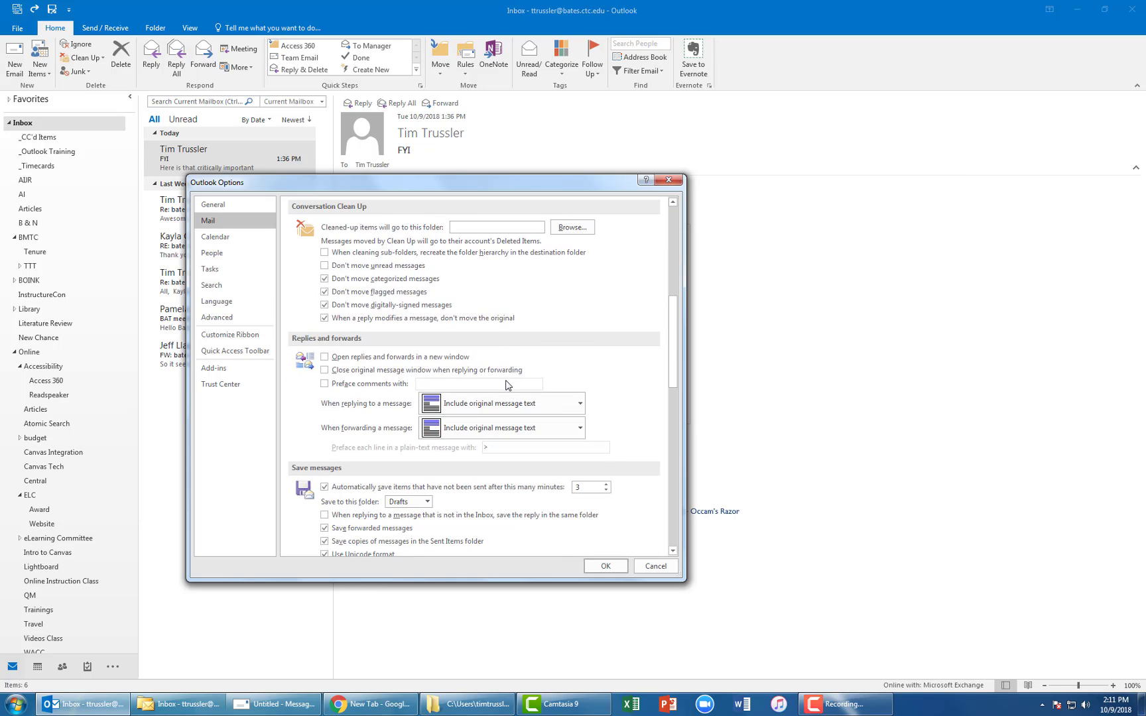
scroll(507, 384, "down", 5)
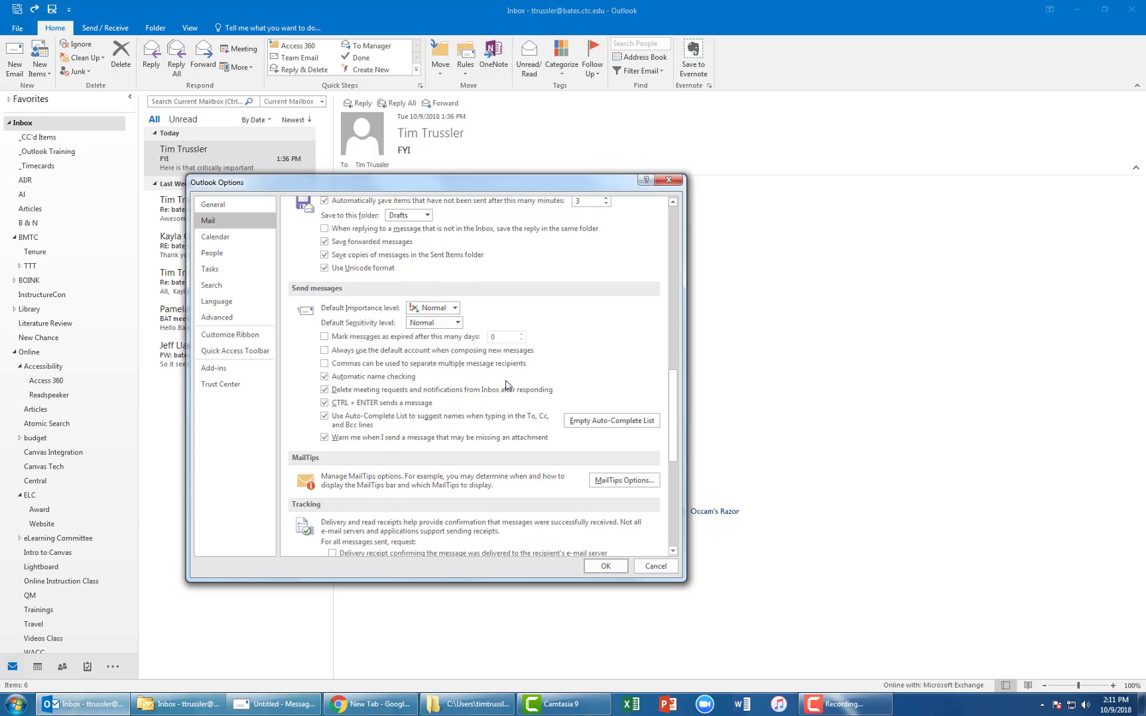
left_click(324, 438)
left_click(324, 438)
left_click(605, 567)
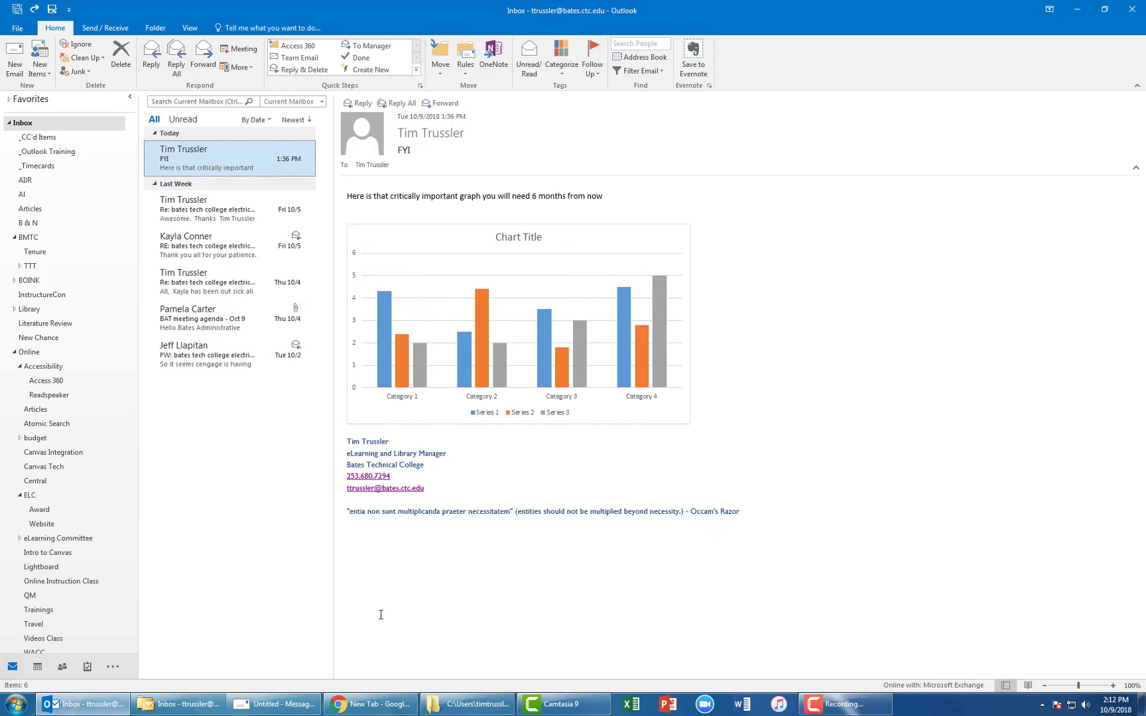
Try to send the open untitled draft without an attachment, and choose not to send it at the attachment reminder.
left_click(270, 708)
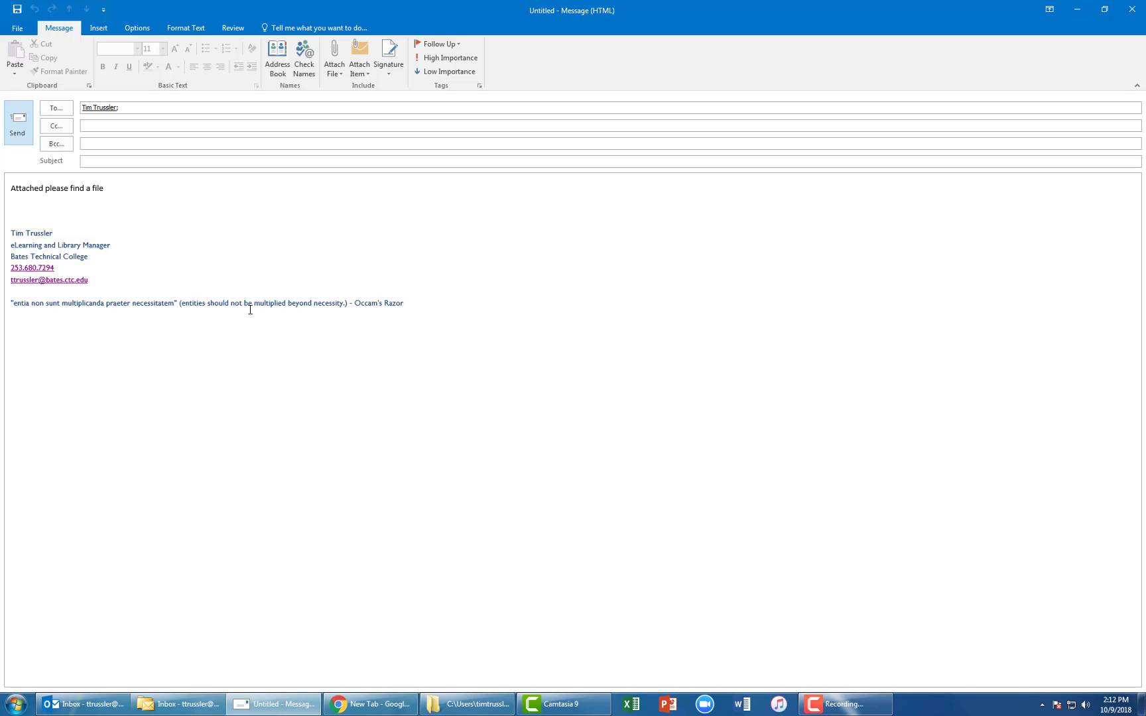
left_click(20, 123)
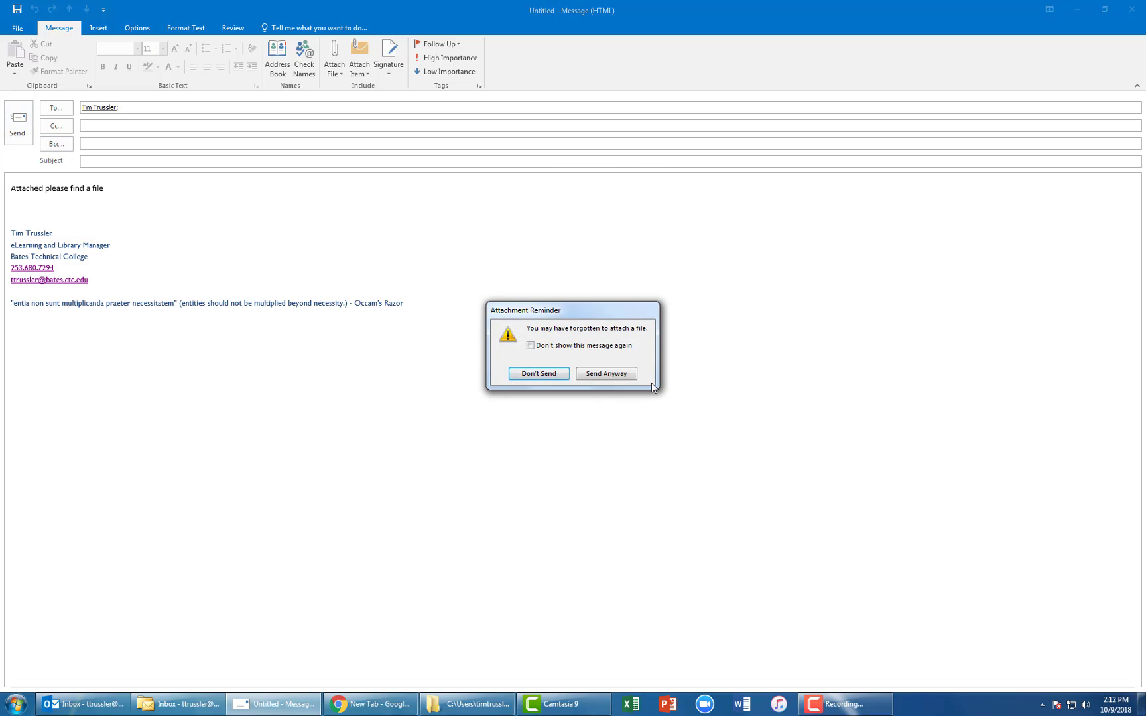
left_click(544, 376)
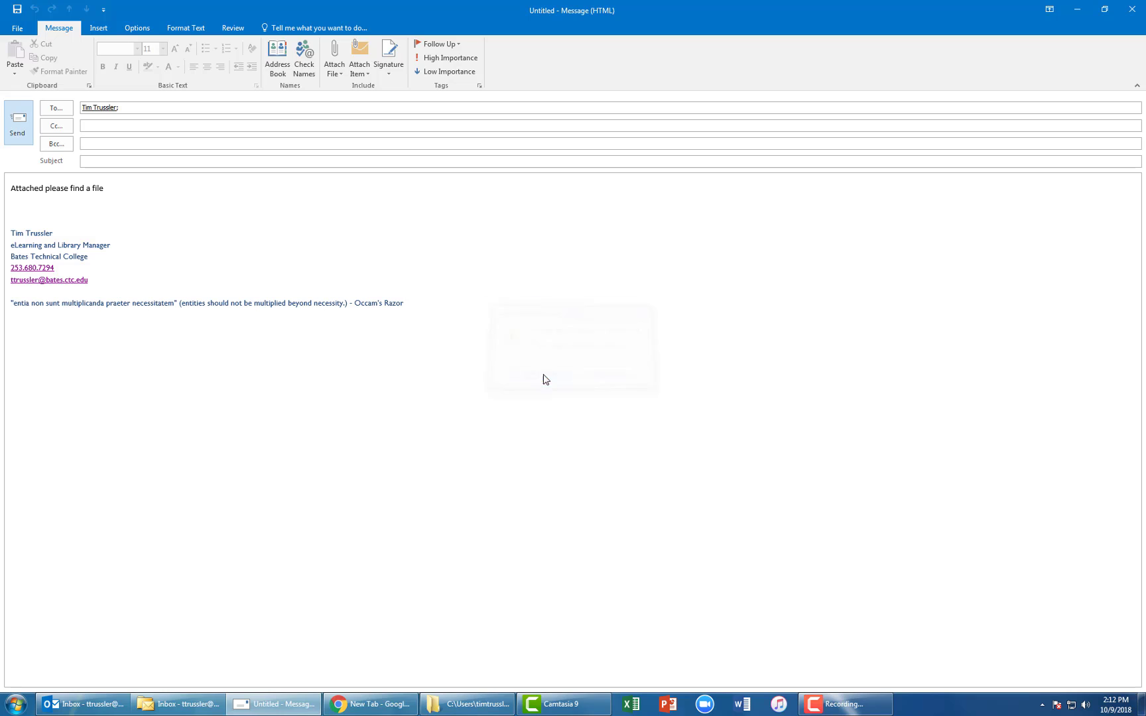
Return to the inbox and create a calendar appointment from the "BAT meeting agenda - Oct 9" e-mail.
left_click(83, 703)
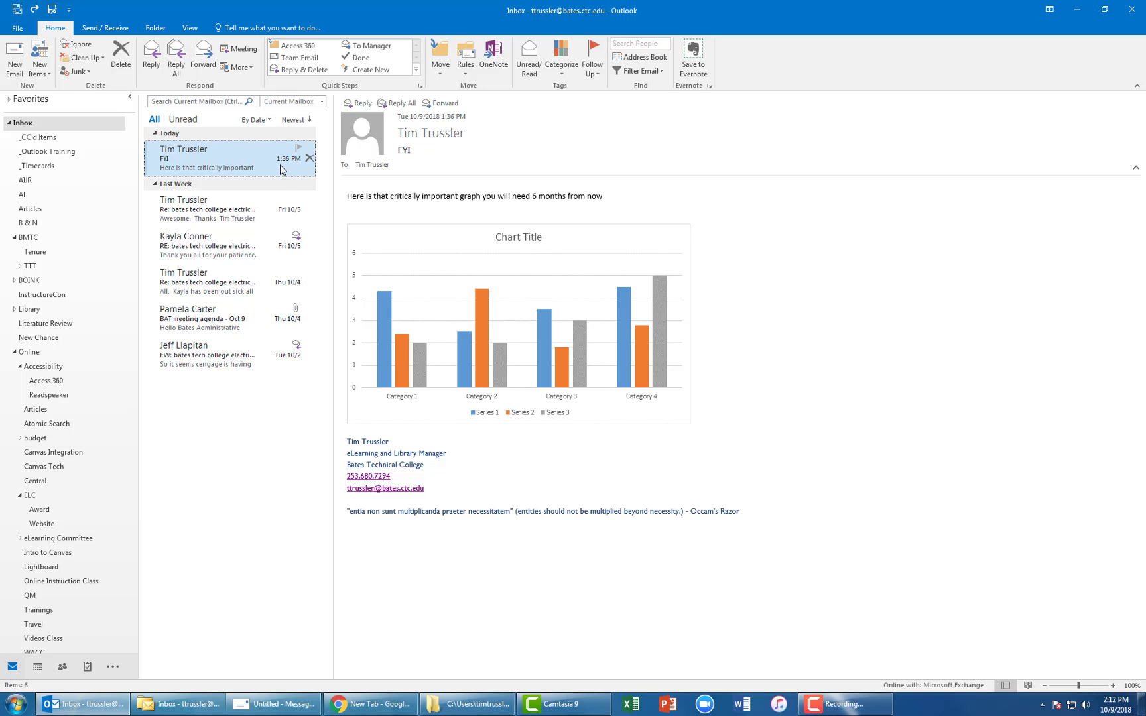
left_click(219, 324)
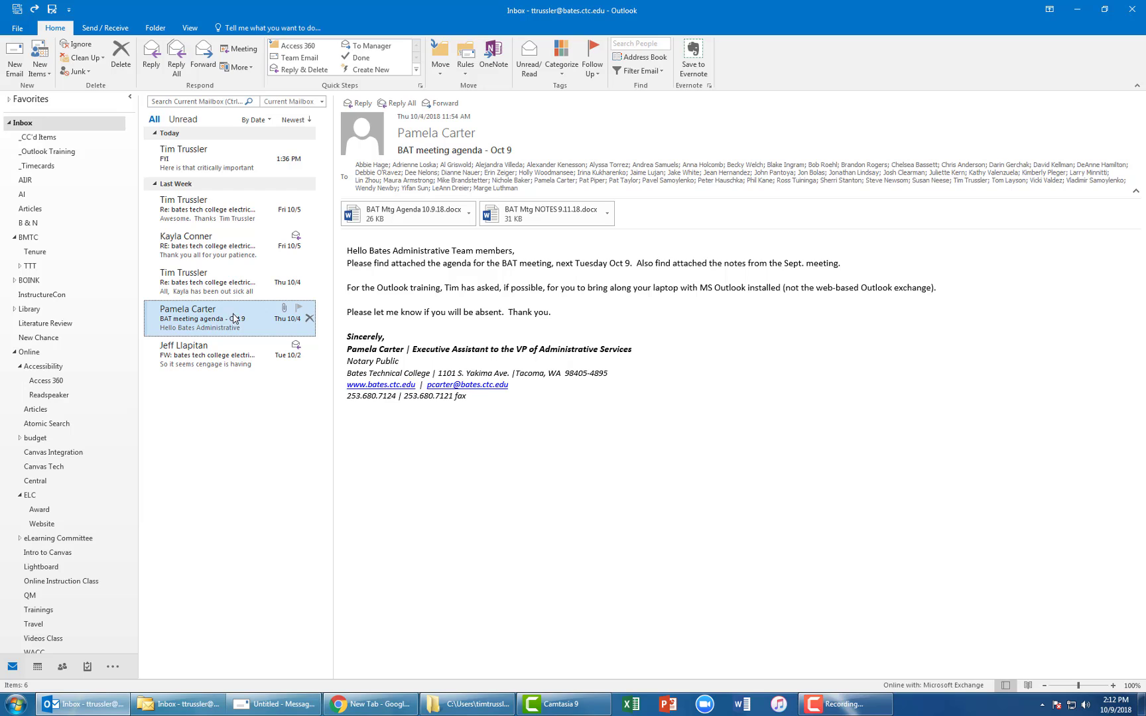
left_click_drag(236, 319, 36, 667)
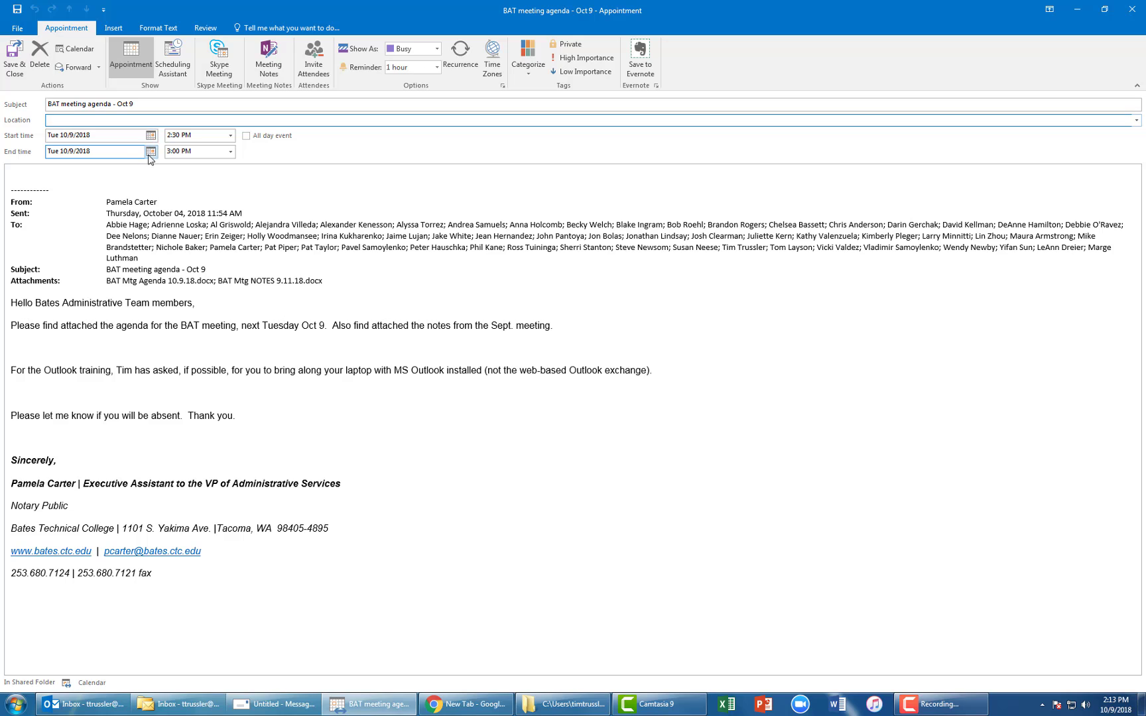
Set the appointment's start time to 9:00 AM.
left_click(230, 135)
left_click(231, 161)
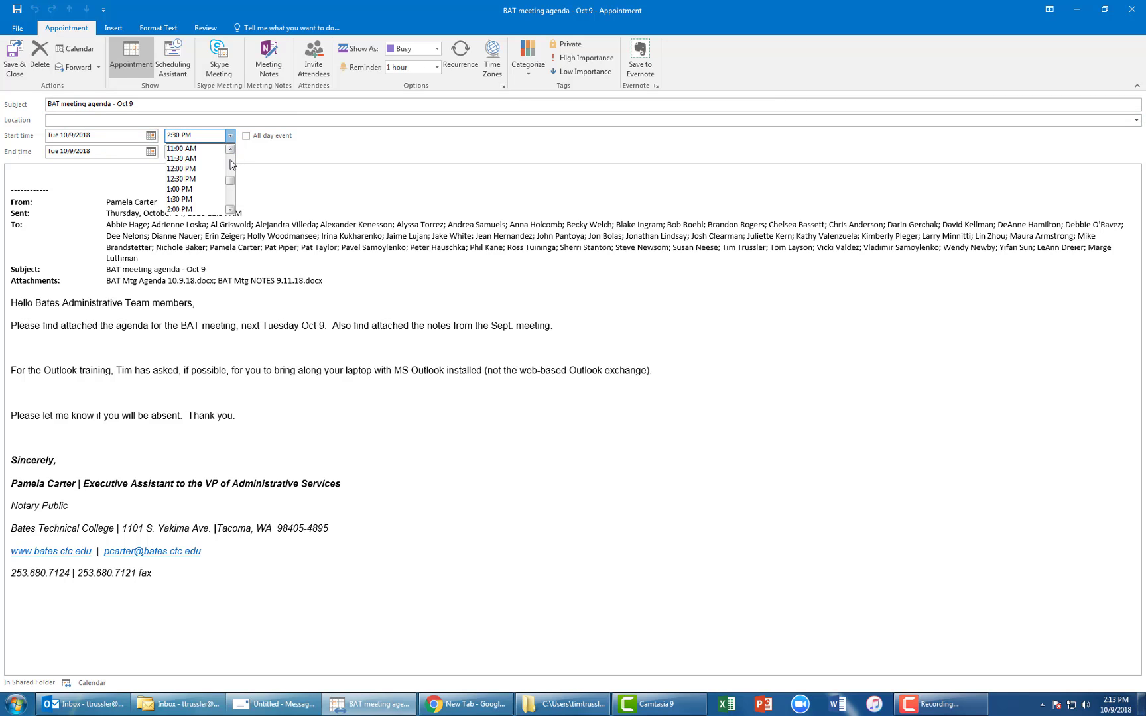
left_click(230, 149)
left_click(230, 149)
left_click(230, 149)
left_click(230, 150)
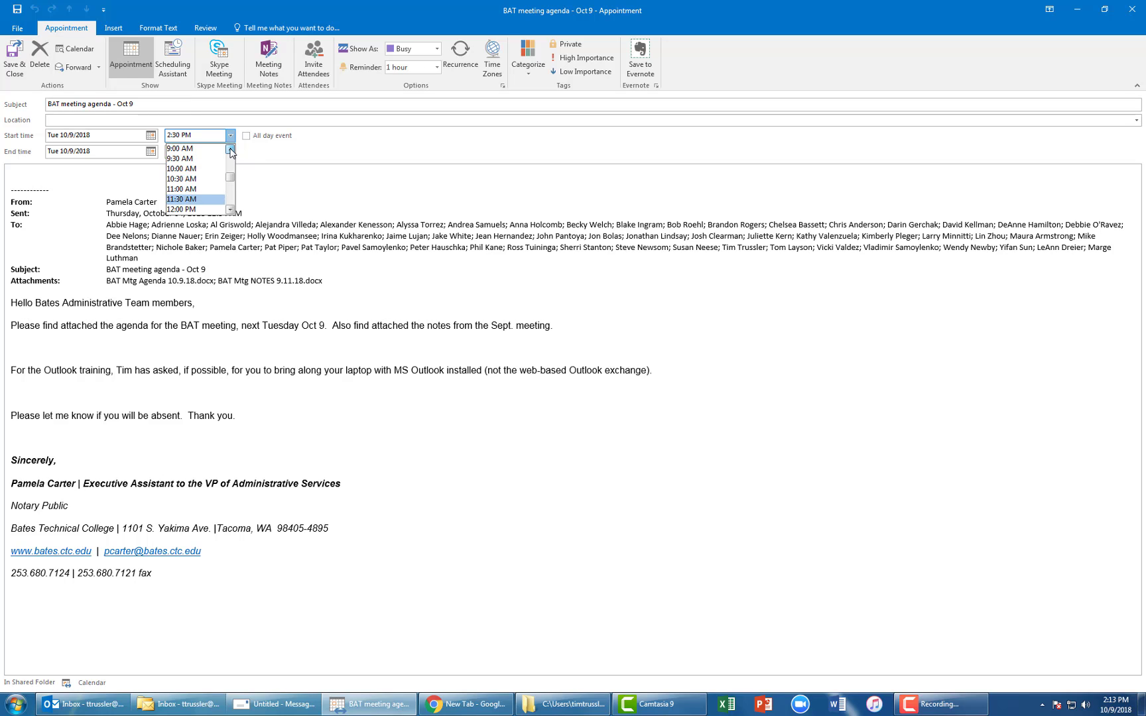
left_click(199, 149)
Set the appointment's end time to 11:00 AM, and save and close the appointment.
left_click(230, 152)
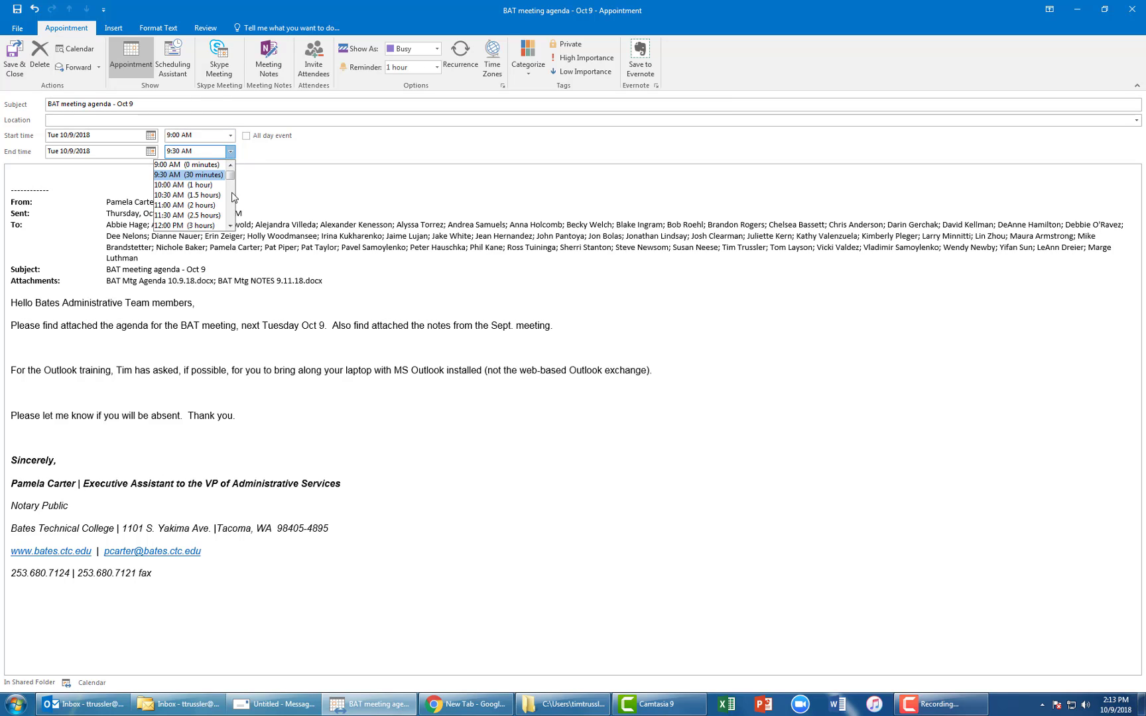
left_click(232, 199)
scroll(214, 183, "up", 1)
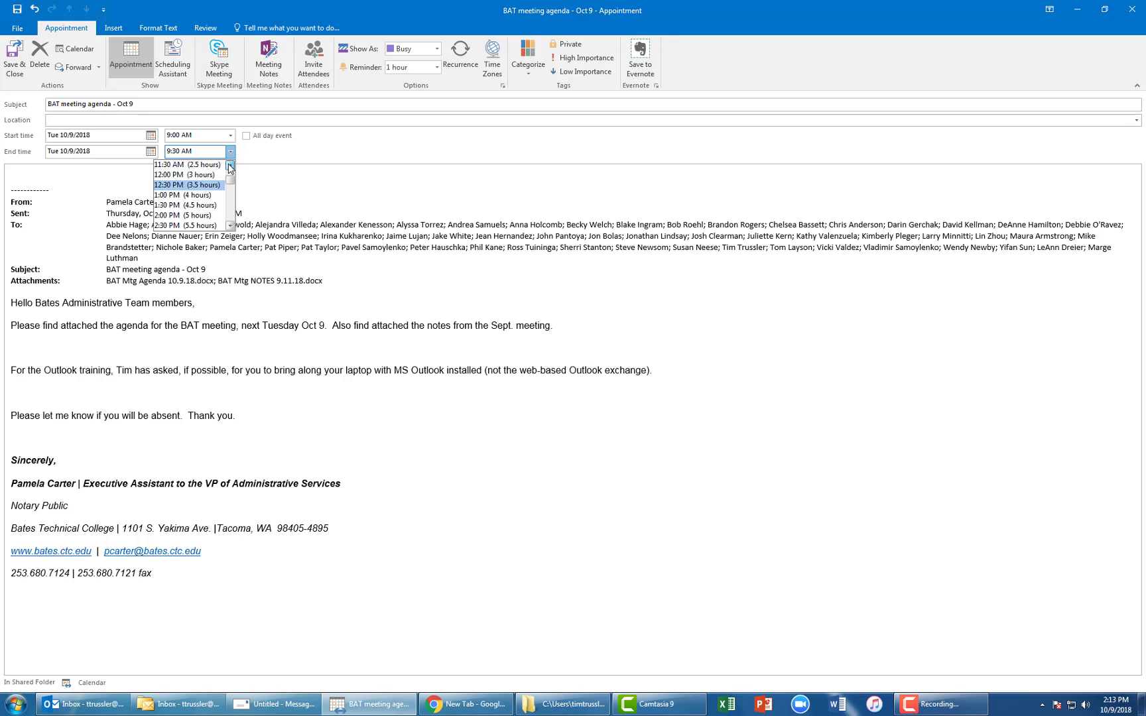
left_click(199, 164)
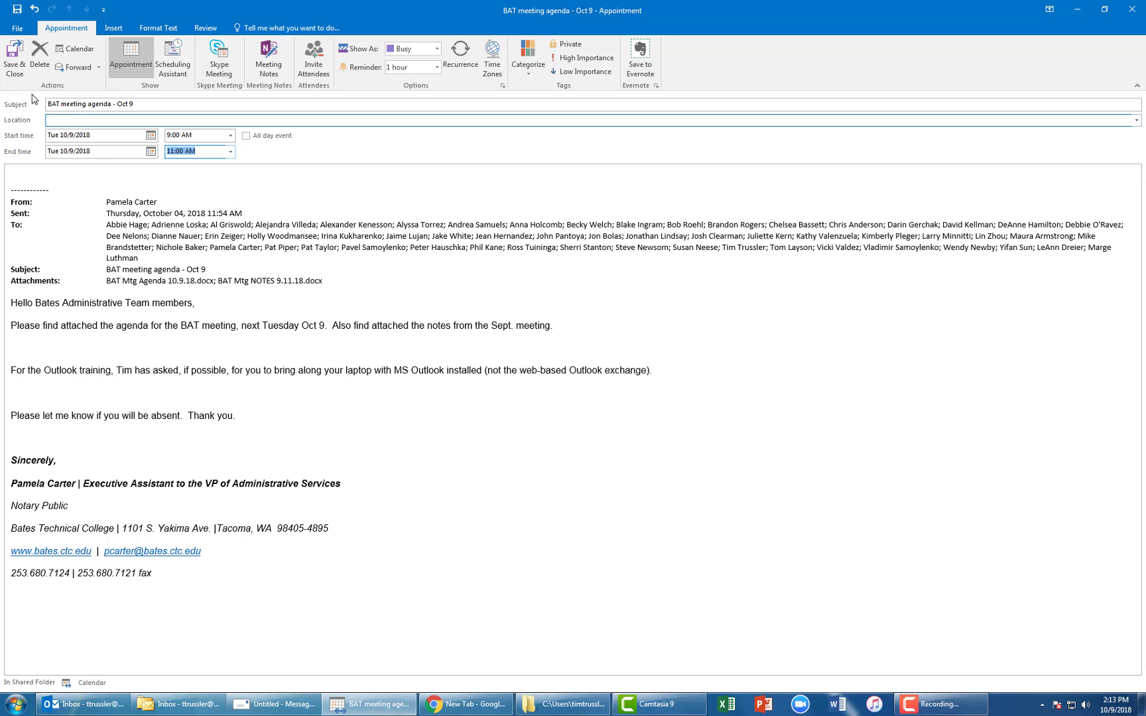
left_click(14, 58)
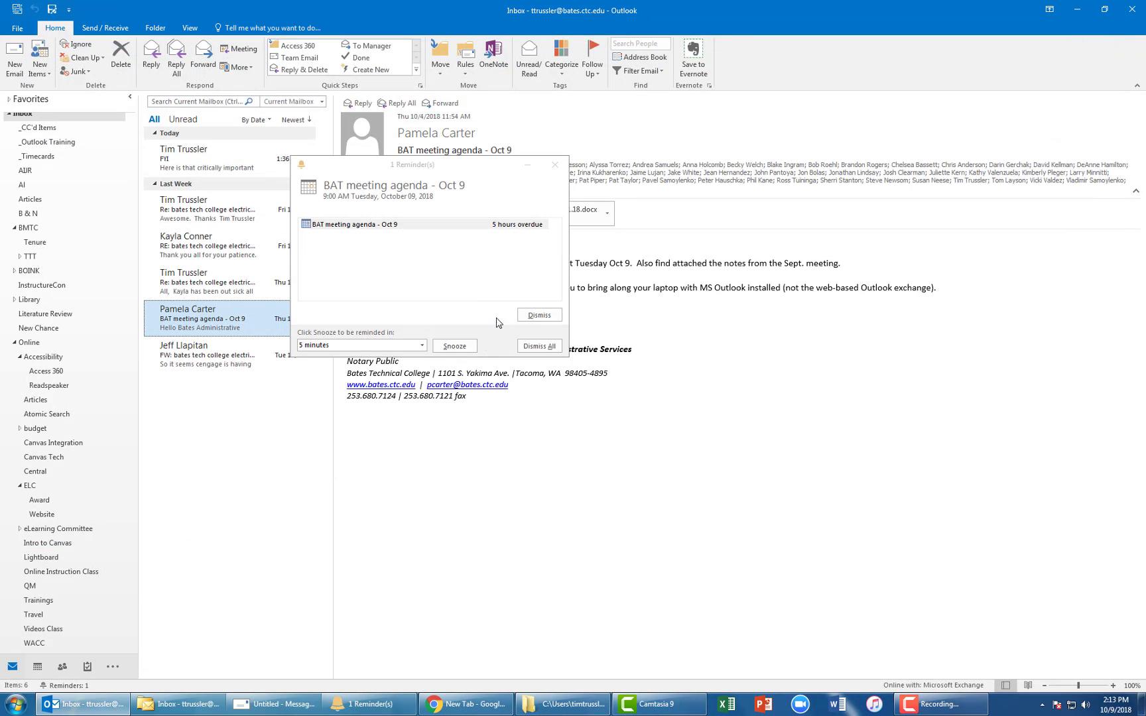
Dismiss the appointment's reminder and delete the "BAT meeting agenda - Oct 9" e-mail from the inbox.
left_click(539, 317)
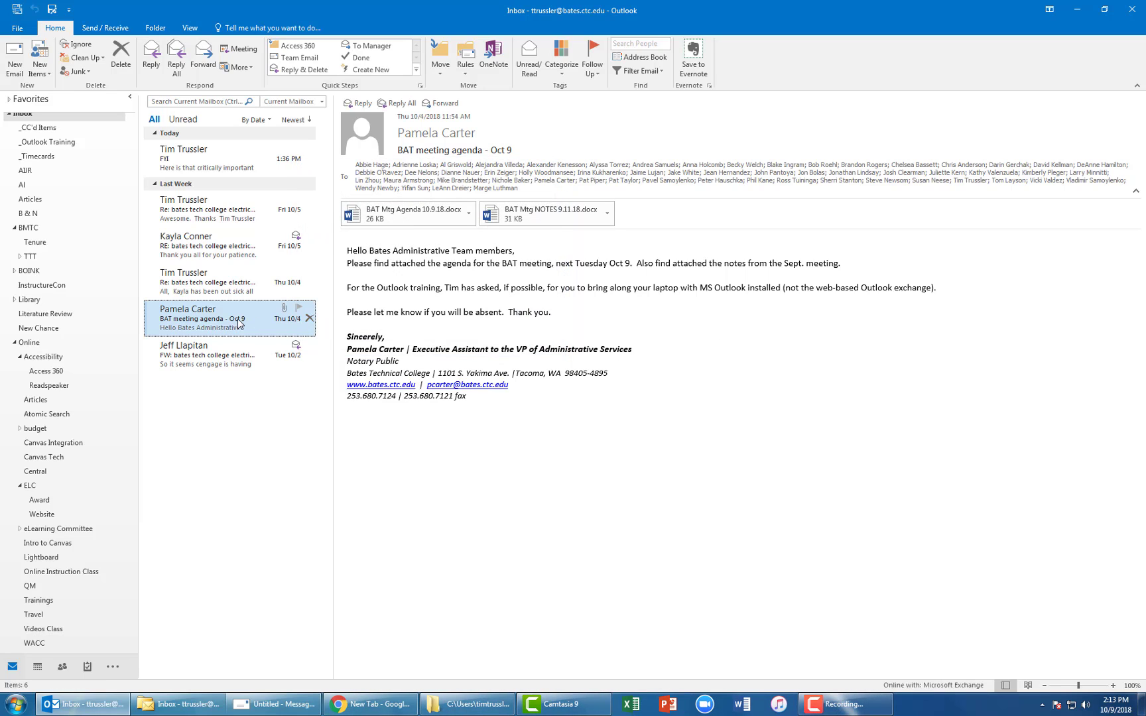
key("Delete")
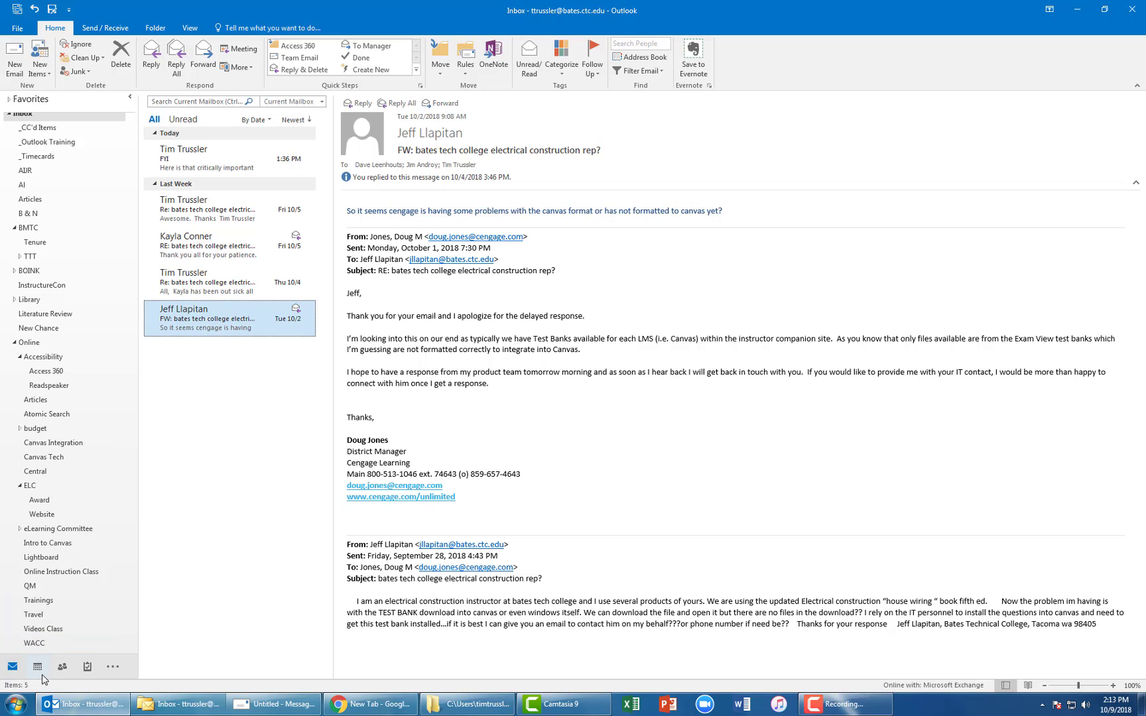
mouse_move(39, 673)
Change the subject of the received FYI e-mail to "Critically Important Graph" and save the message.
double_click(198, 159)
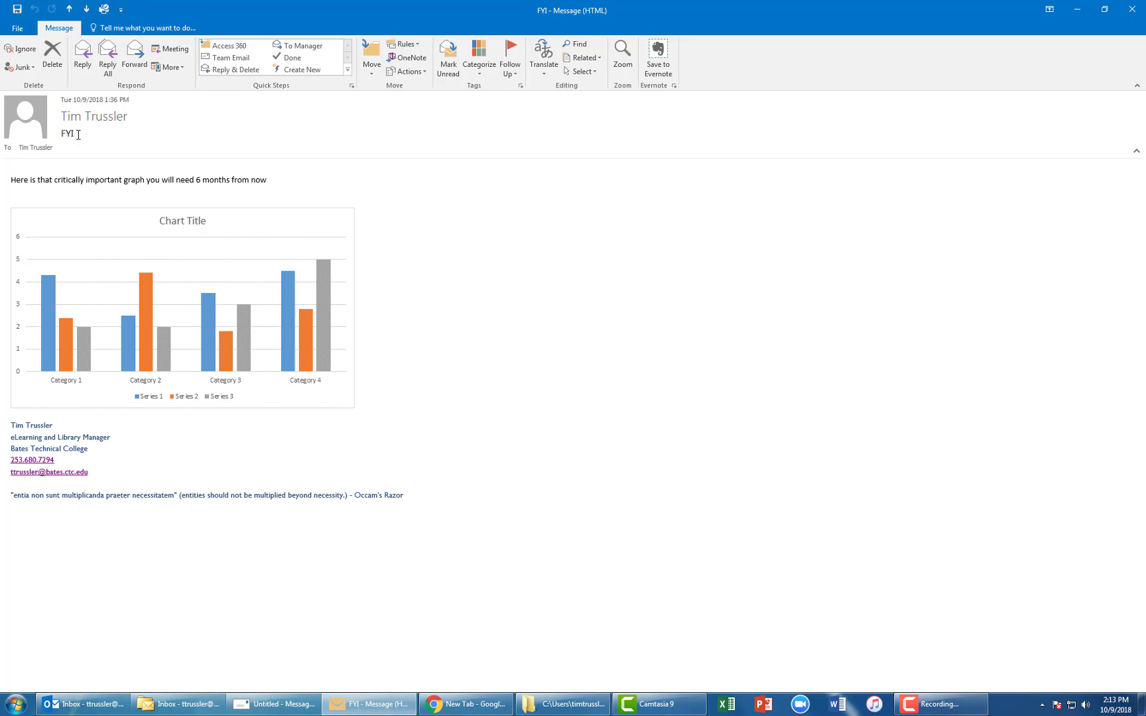
left_click_drag(76, 135, 50, 132)
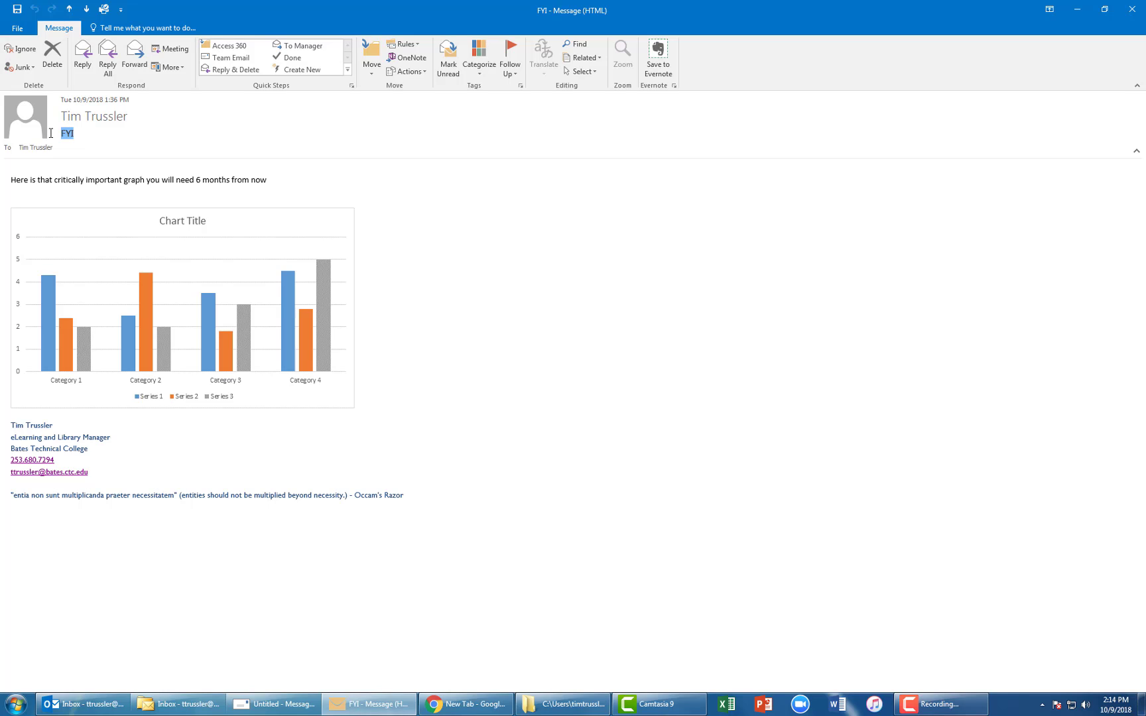
type("Critically")
type("Important Graph")
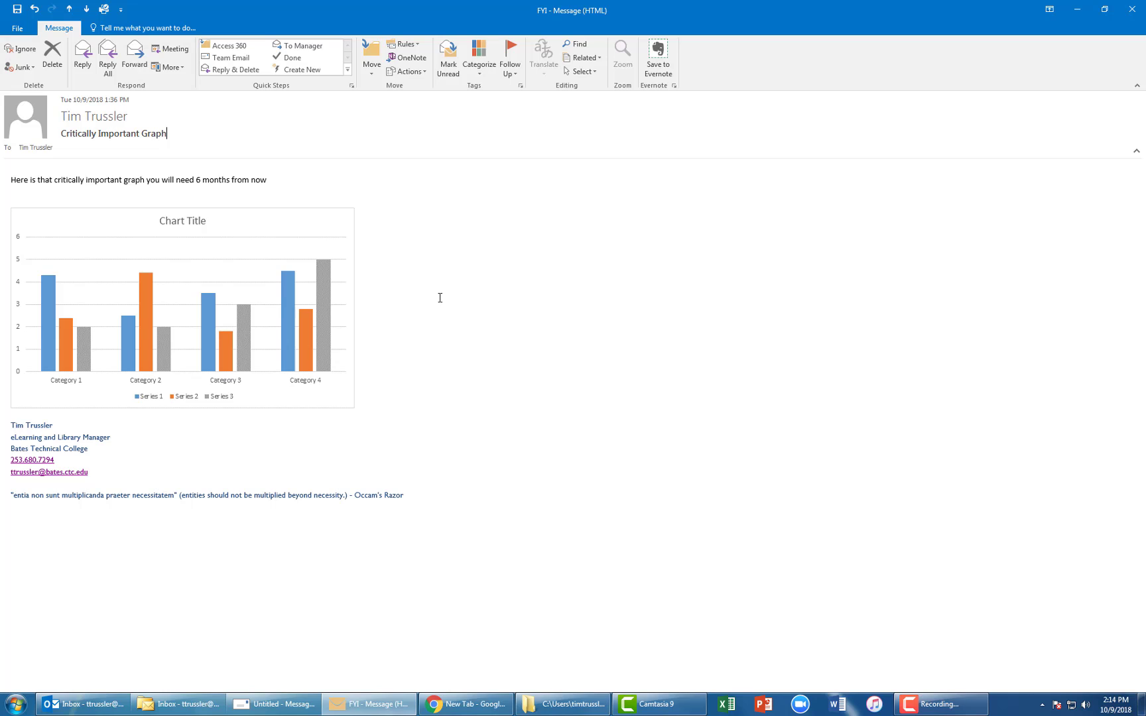
left_click(1134, 11)
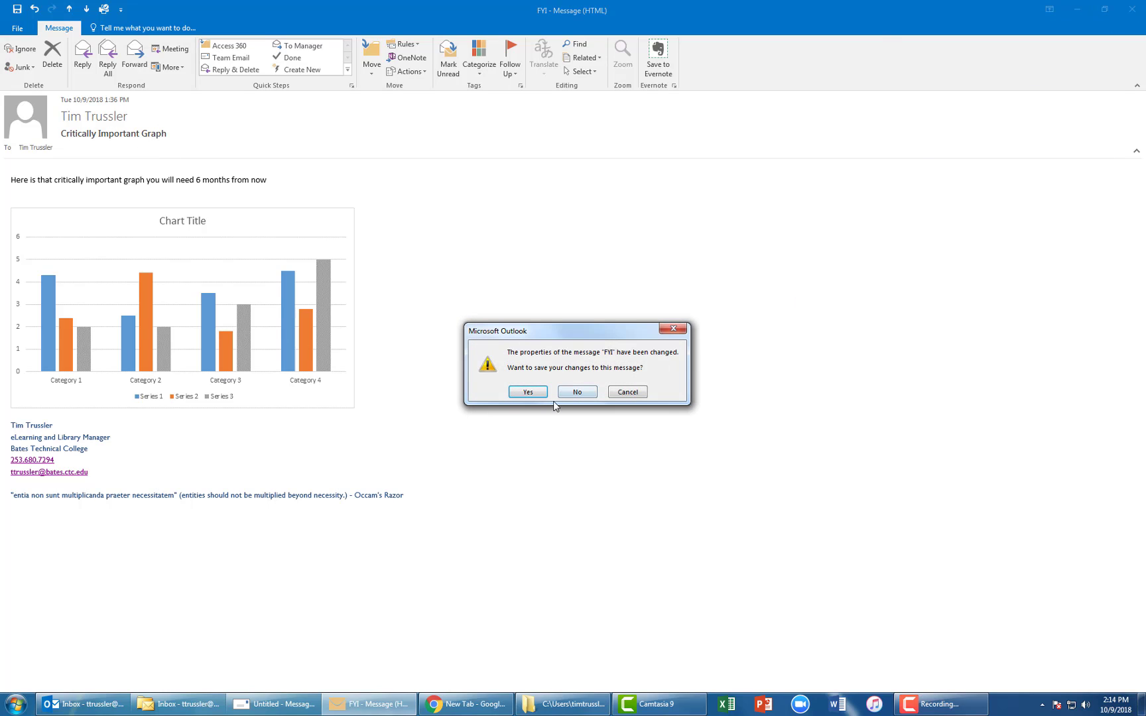
left_click(527, 393)
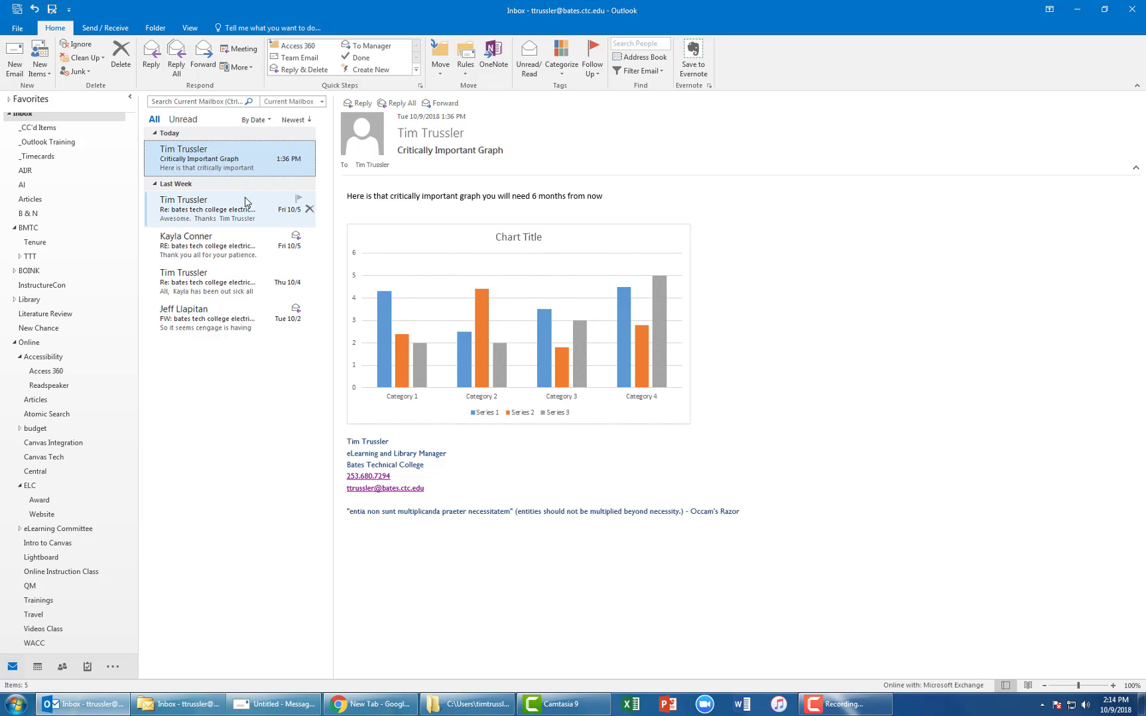
Clean up the inbox folder so its redundant conversation messages move to Deleted Items.
left_click(85, 58)
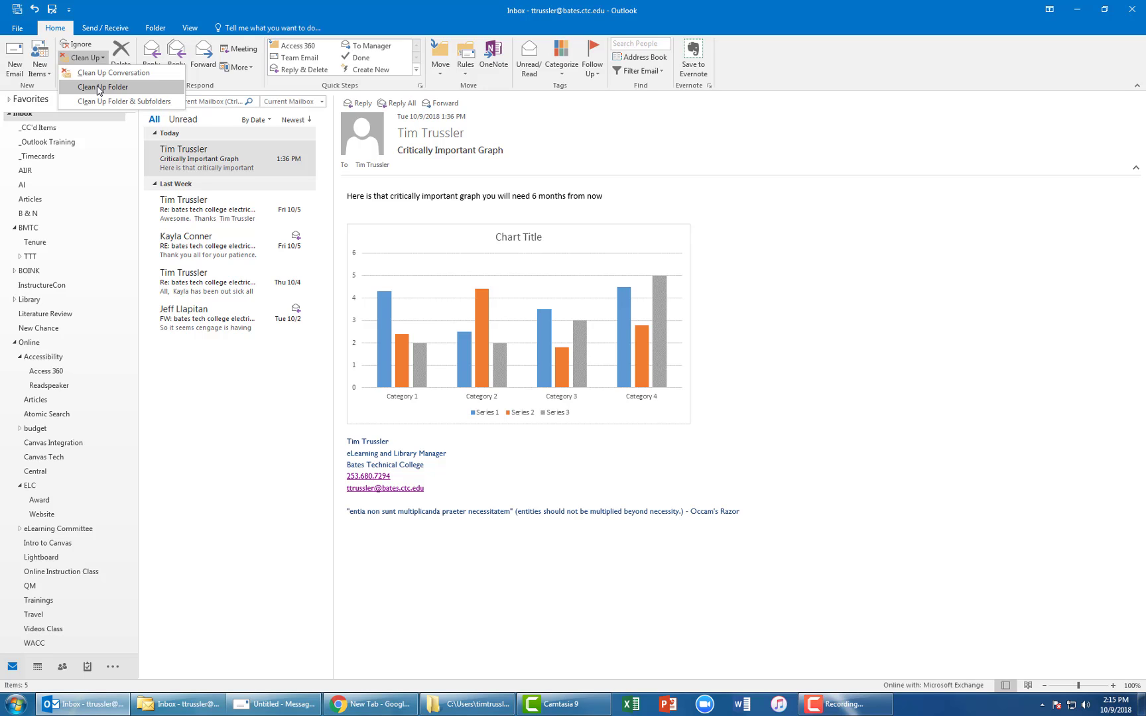
left_click(99, 88)
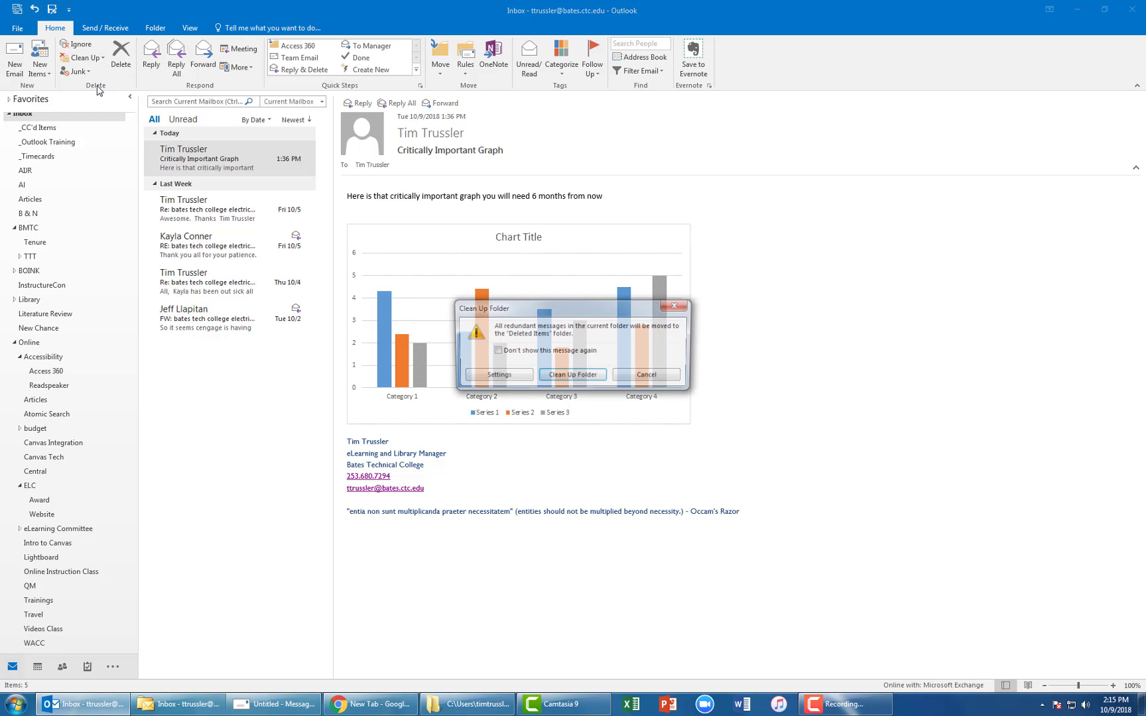
left_click(573, 376)
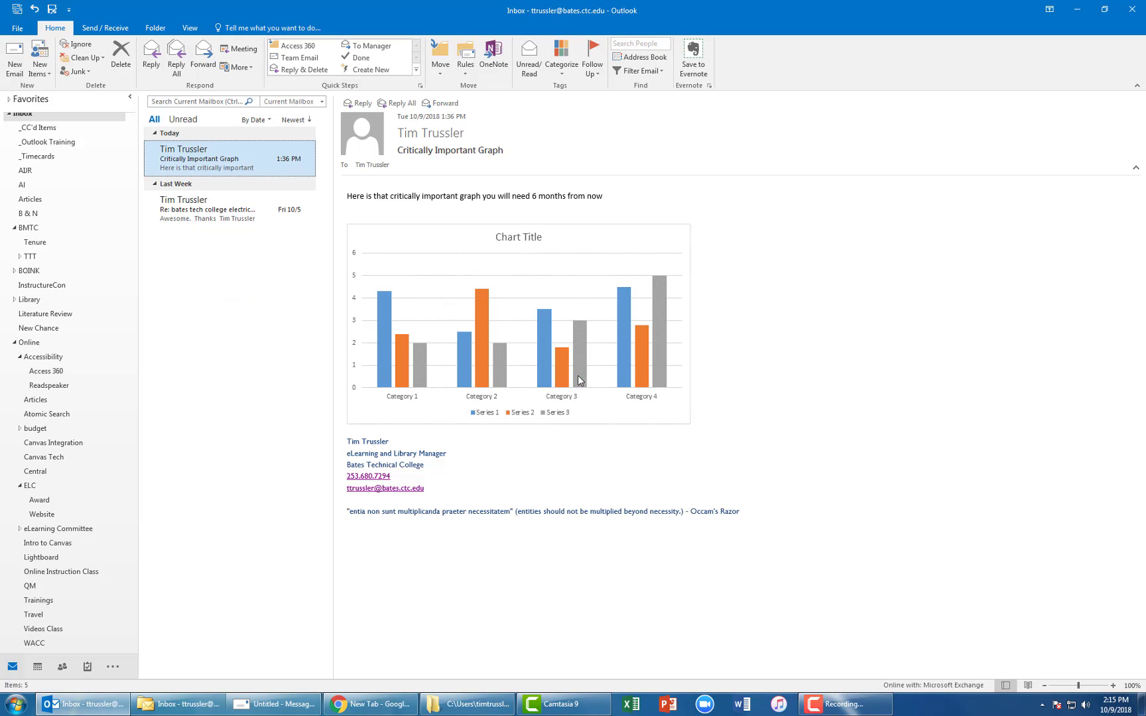